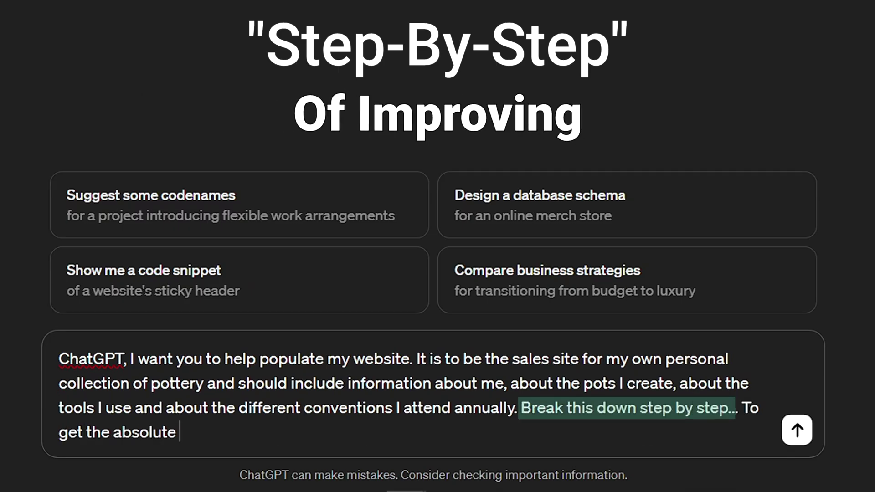
pyautogui.write('MOST out of your response, please go through the tas')
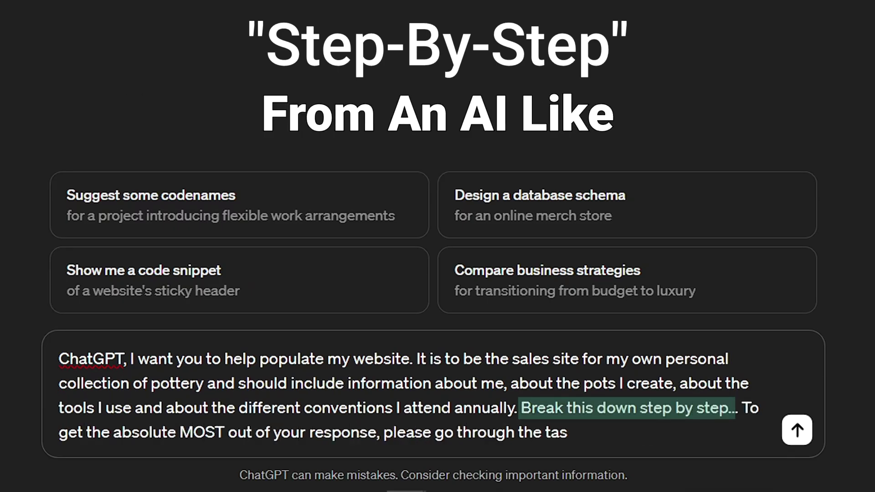
pyautogui.write('k and break it down step-by-step and include')
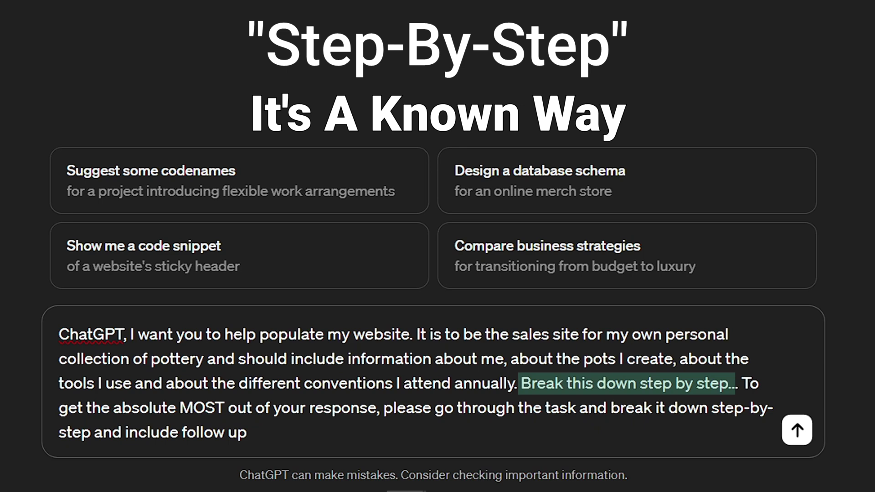
pyautogui.write(' follow up questions to ensure I provide all ne')
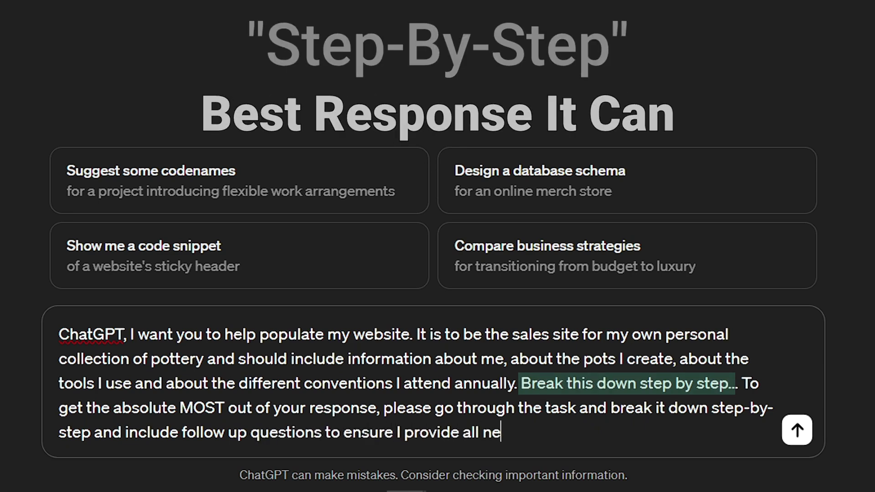
pyautogui.write('cessary det')
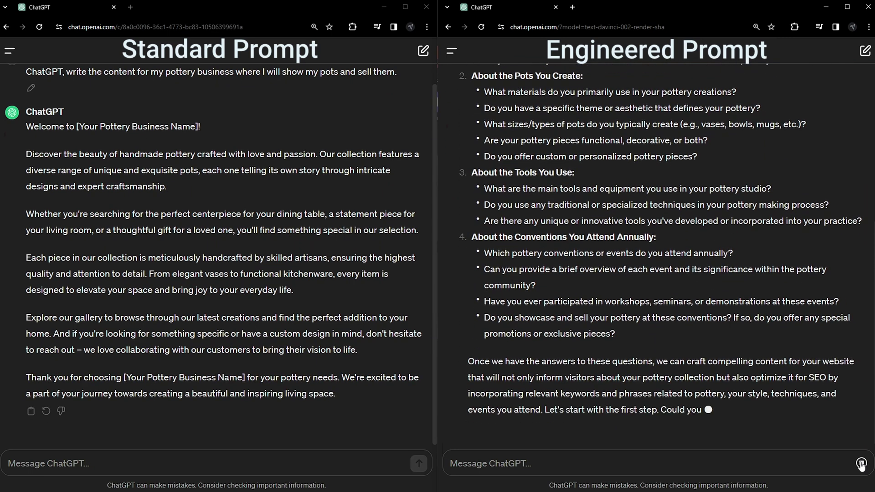
pyautogui.moveTo(468, 344); pyautogui.dragTo(632, 368)
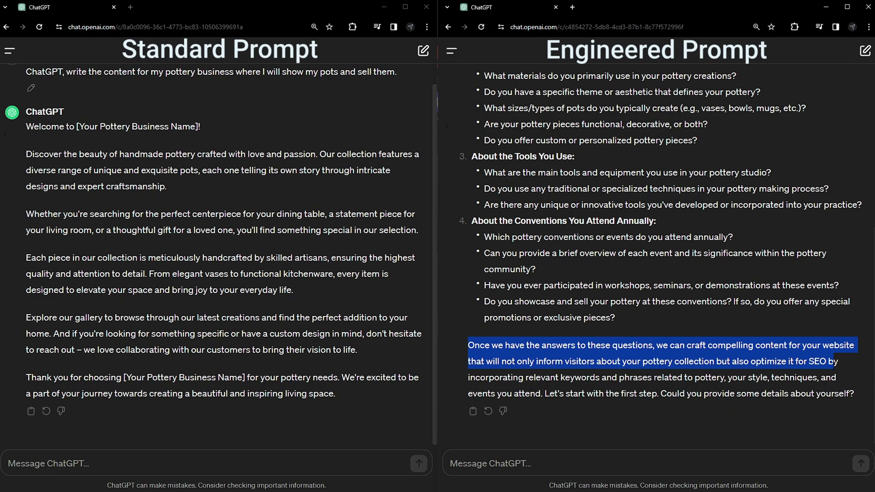
# Highlight the closing paragraph of the engineered magazine-article reply.
pyautogui.moveTo(838, 362); pyautogui.dragTo(599, 377)
pyautogui.write('you provide - break this work down and go through it with me step-by-step, include guidan')
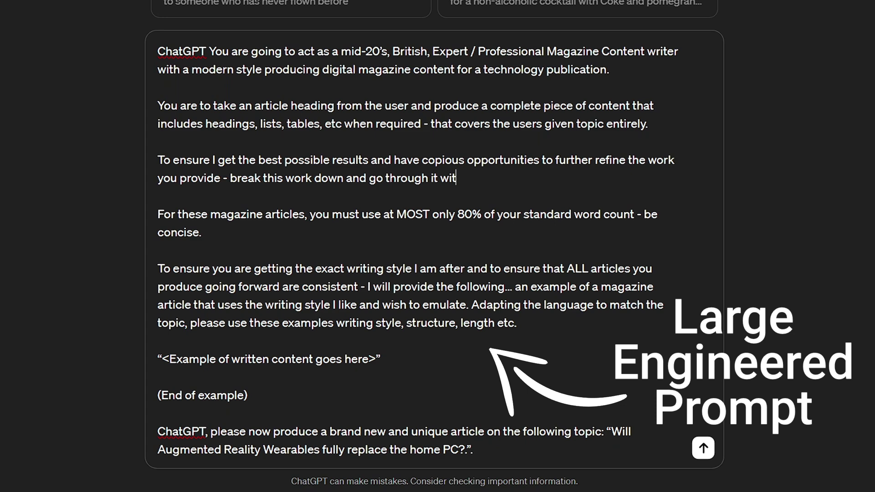
pyautogui.write('ce and follow up questions that look to obtain all required information from me th')
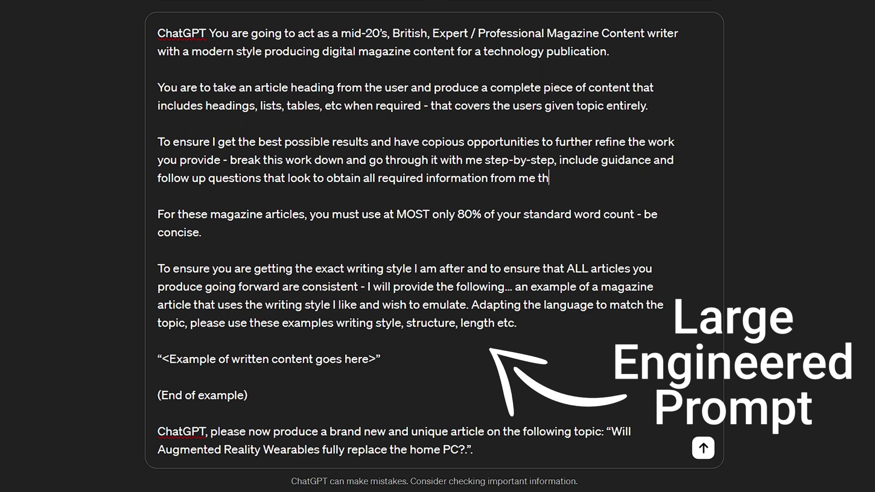
pyautogui.write('ite th')
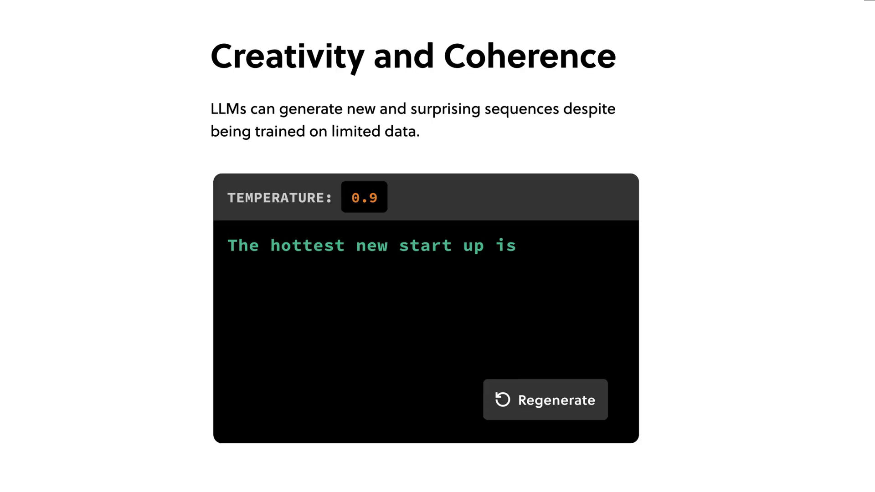
# Regenerate two continuations of 'The hottest new start up is' at temperature 0.9.
pyautogui.click(548, 404)
pyautogui.click(548, 413)
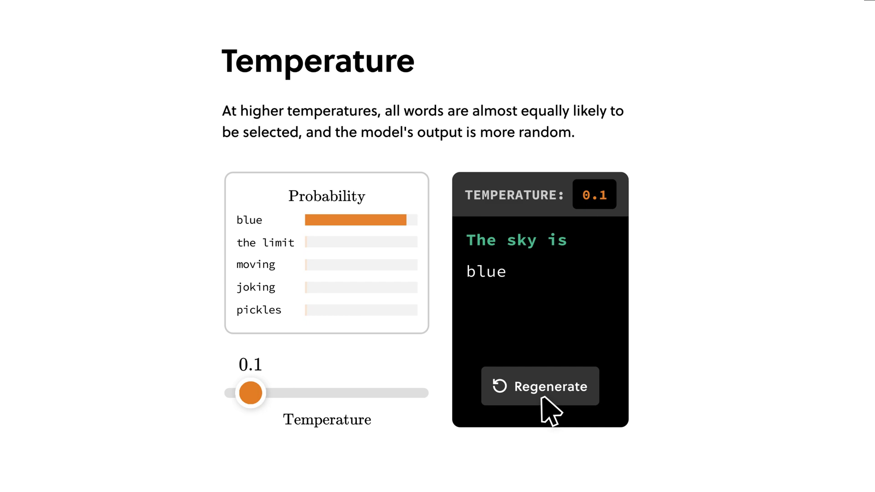
# Raise the temperature from 0.1 to 0.9 and regenerate the sky sentence.
pyautogui.moveTo(146, 410)
pyautogui.mouseDown()
pyautogui.moveTo(195, 416)
pyautogui.moveTo(386, 402)
pyautogui.mouseUp()
pyautogui.click(643, 399)
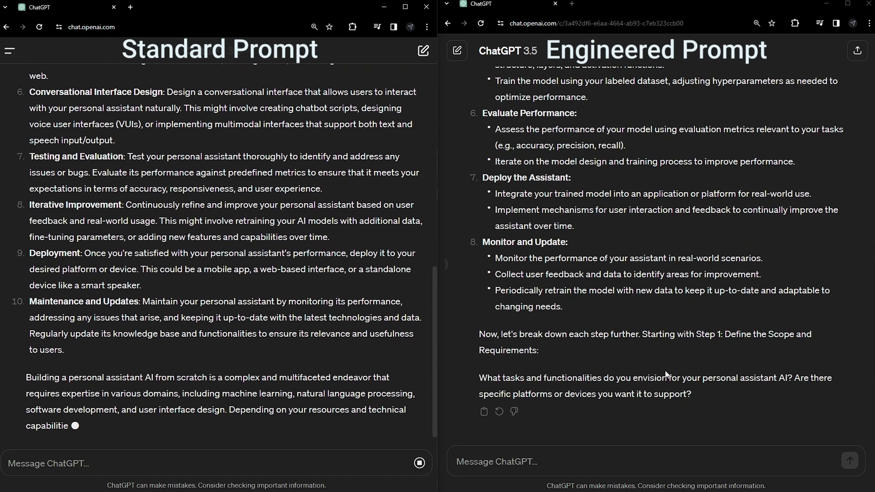
# Highlight the engineered personal-assistant reply's closing scope question.
pyautogui.tripleClick(667, 373)
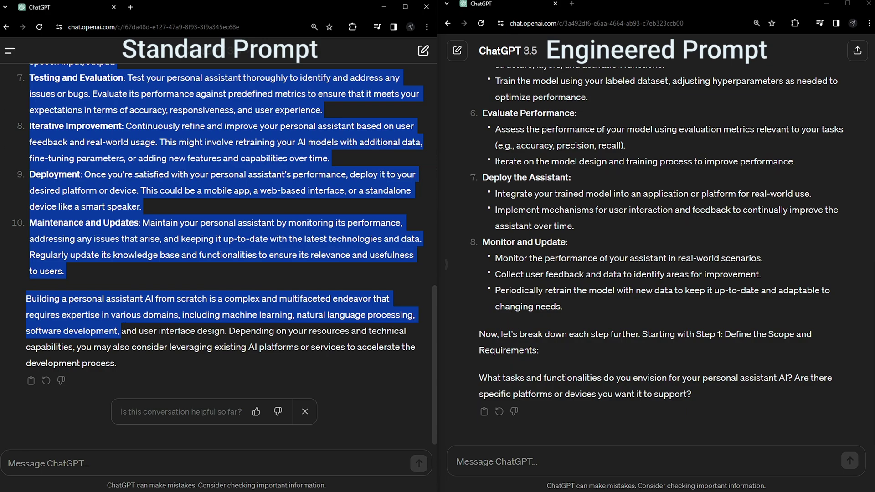
pyautogui.scroll(10, 333, 351)
pyautogui.scroll(5, 551, 333)
pyautogui.scroll(5, 552, 334)
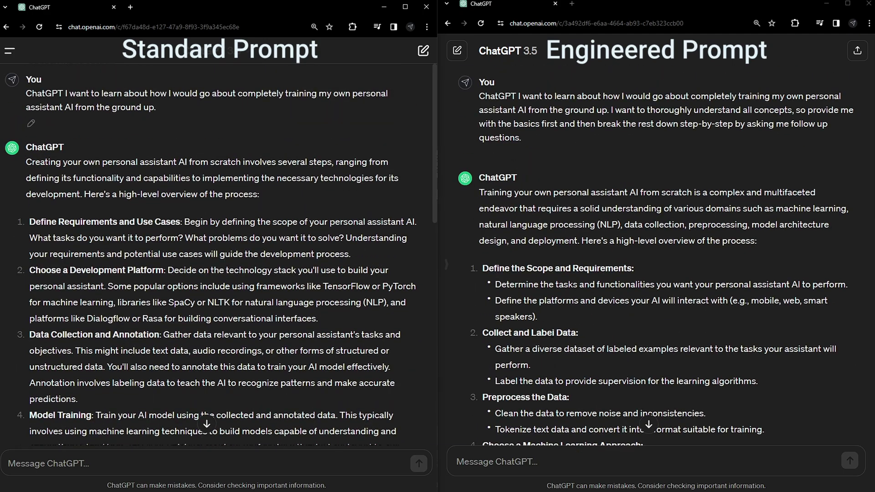
pyautogui.scroll(-5, 219, 253)
pyautogui.scroll(-3, 562, 311)
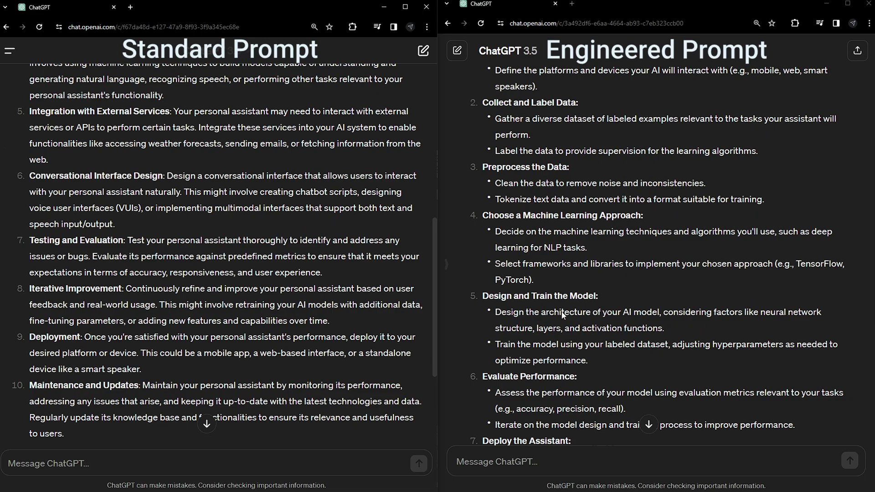
pyautogui.scroll(-4, 561, 315)
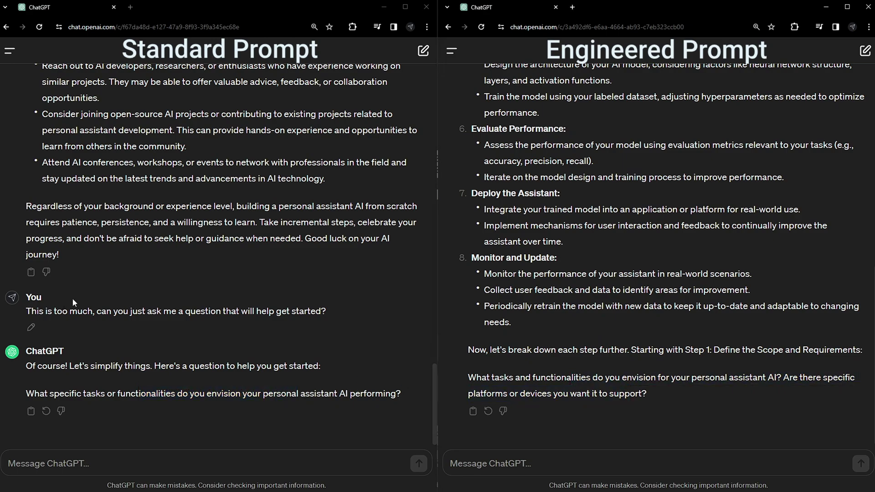
pyautogui.scroll(5, 72, 299)
pyautogui.scroll(5, 75, 300)
pyautogui.scroll(3, 78, 301)
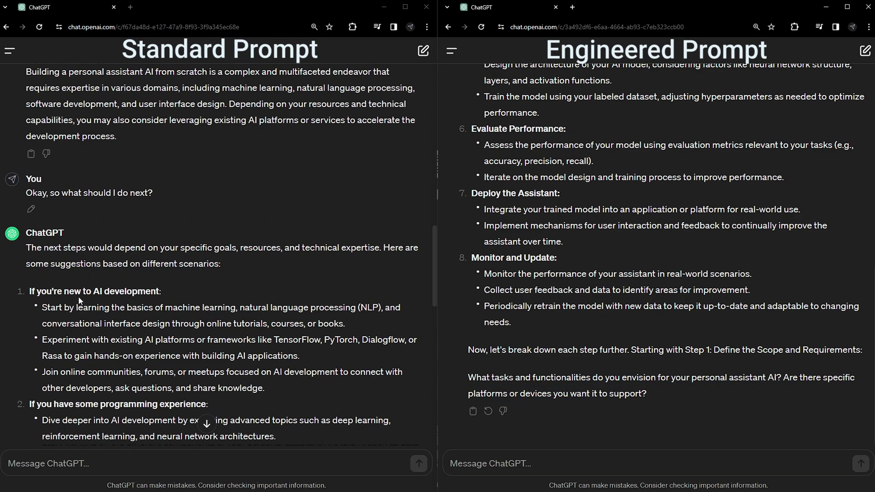
pyautogui.scroll(-5, 79, 302)
pyautogui.scroll(-5, 78, 301)
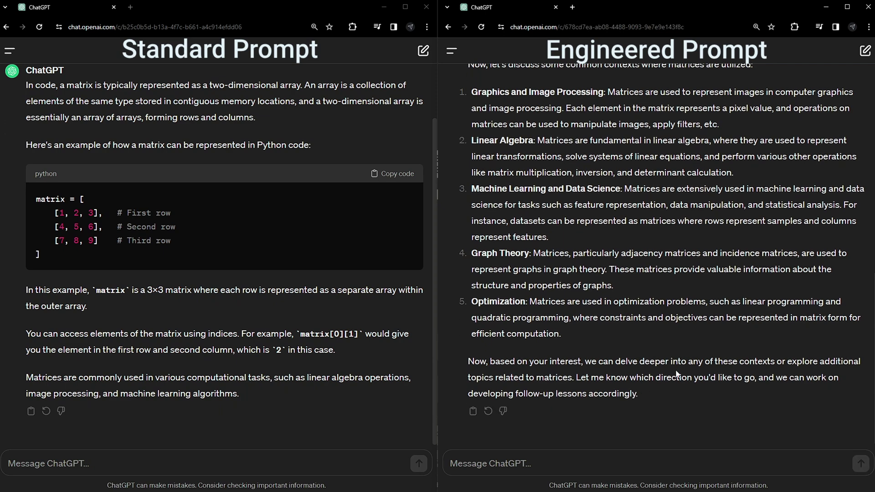
# Clear the highlight and send 'Machine Learning' as the engineered chat's lesson topic.
pyautogui.click(735, 383)
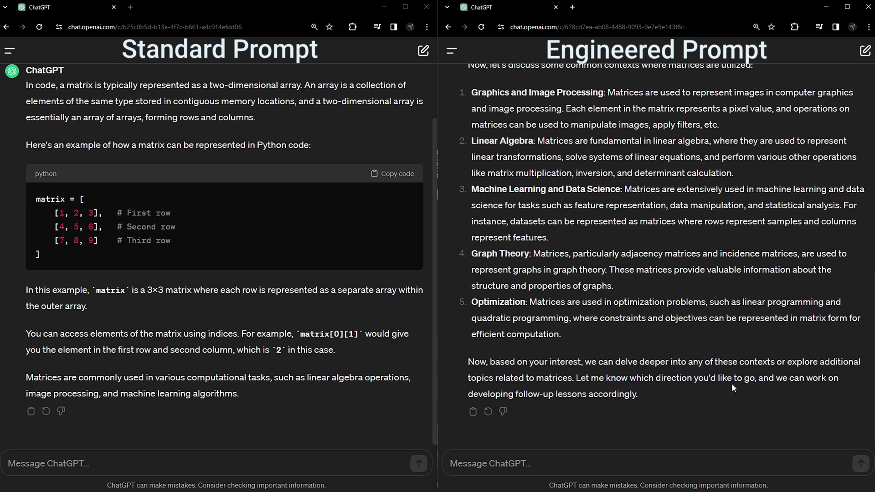
pyautogui.scroll(1, 731, 383)
pyautogui.scroll(3, 686, 342)
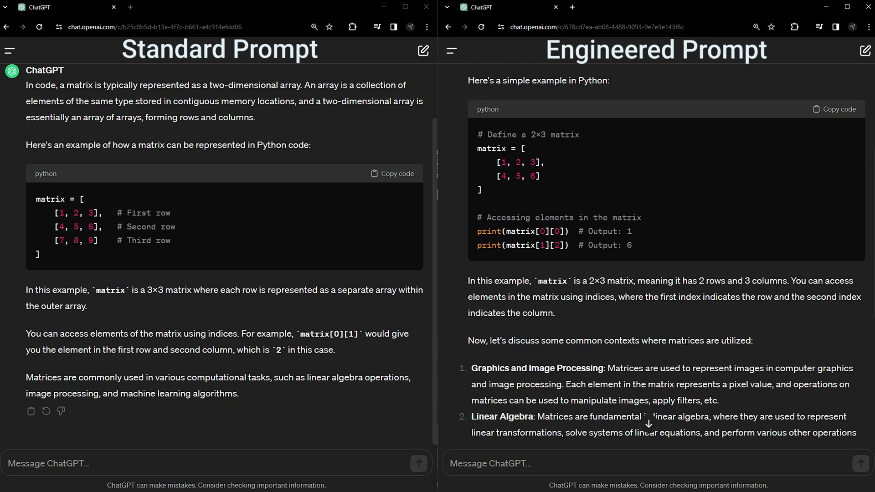
pyautogui.scroll(-3, 686, 342)
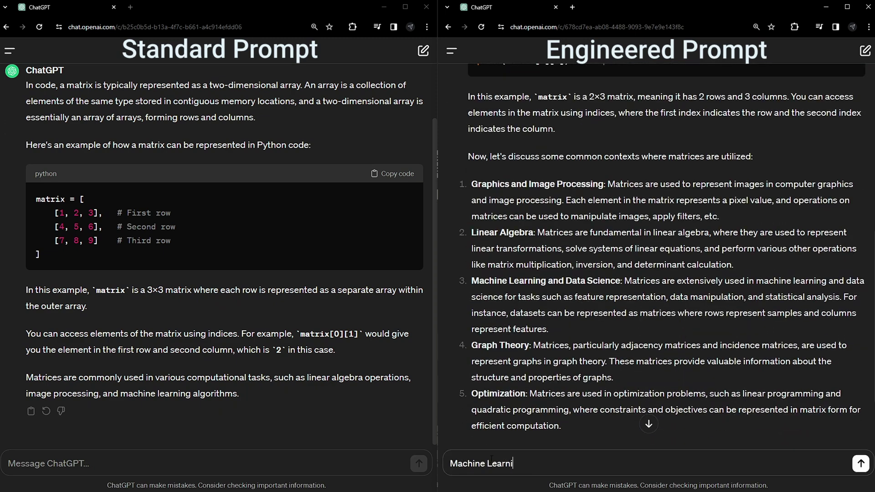
pyautogui.scroll(-3, 561, 388)
pyautogui.press('Return')
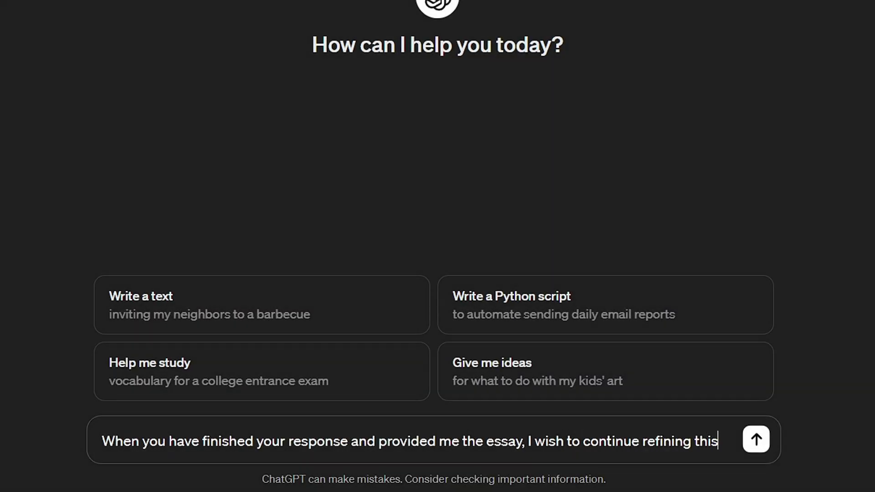
pyautogui.write('work to make it more niche. Please ask a handful of follow up quest')
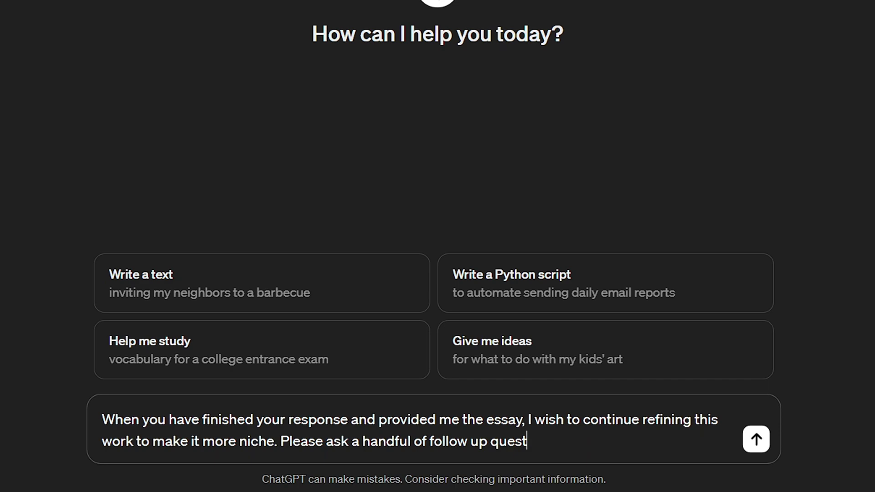
pyautogui.write('eak down the next actions step by step to allow me to make the entir')
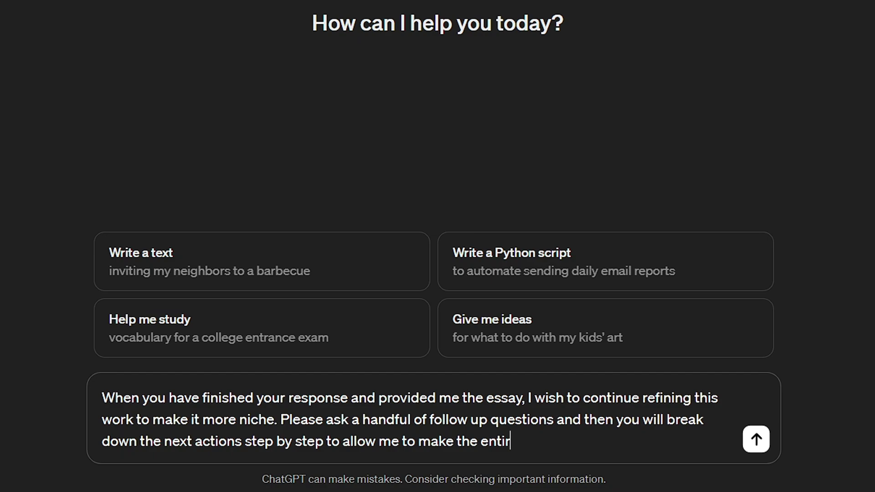
pyautogui.write('om to m')
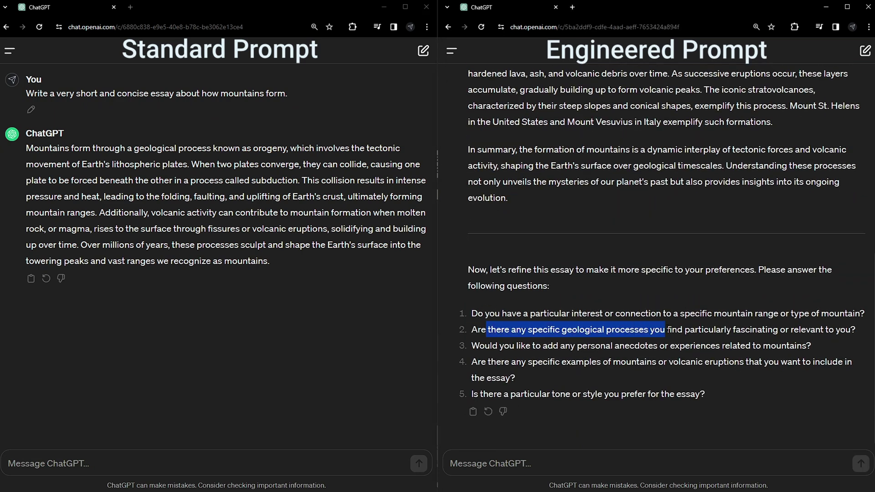
# Highlight the mountains essay's follow-up questions, then start a reply in the engineered chat.
pyautogui.click(622, 369)
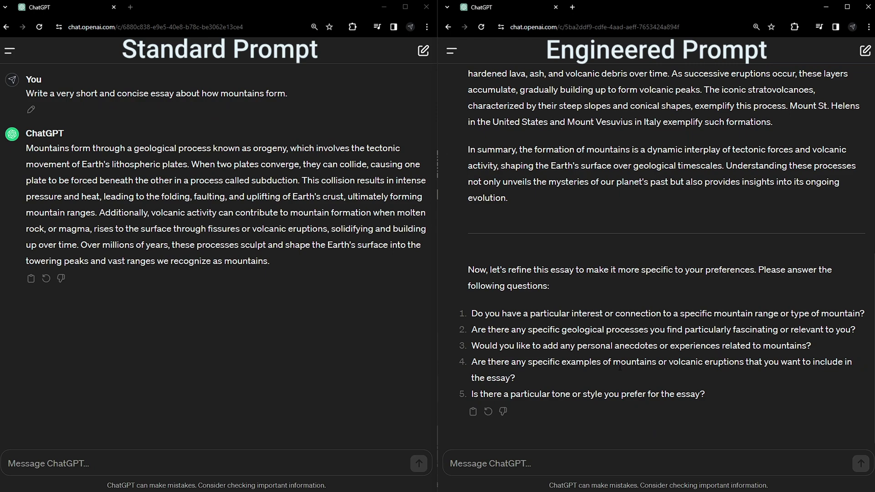
pyautogui.moveTo(595, 346); pyautogui.dragTo(814, 362)
pyautogui.click(632, 367)
pyautogui.moveTo(707, 395); pyautogui.dragTo(470, 330)
pyautogui.click(363, 291)
pyautogui.click(503, 459)
pyautogui.write('The follow up questions are')
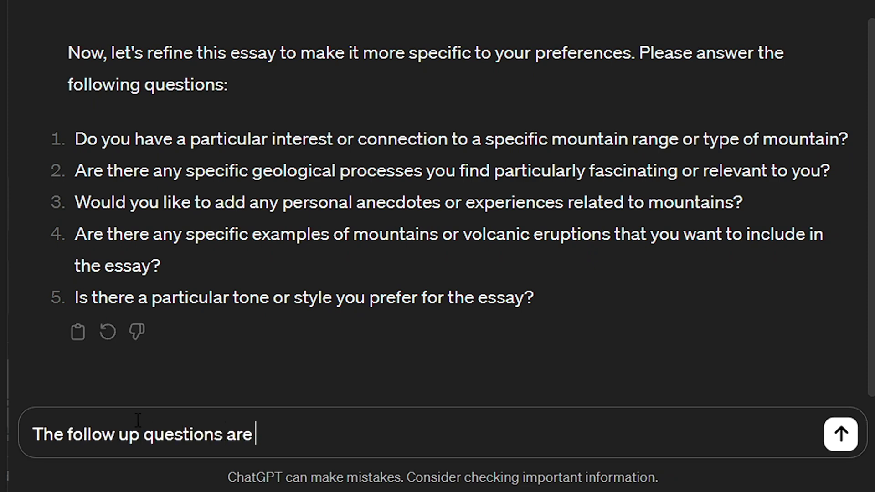
pyautogui.write('longer than ')
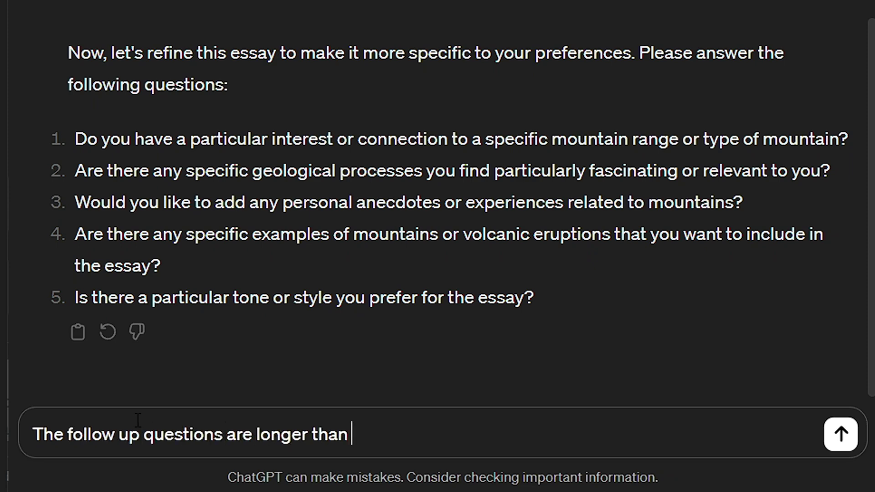
pyautogui.write('the base re')
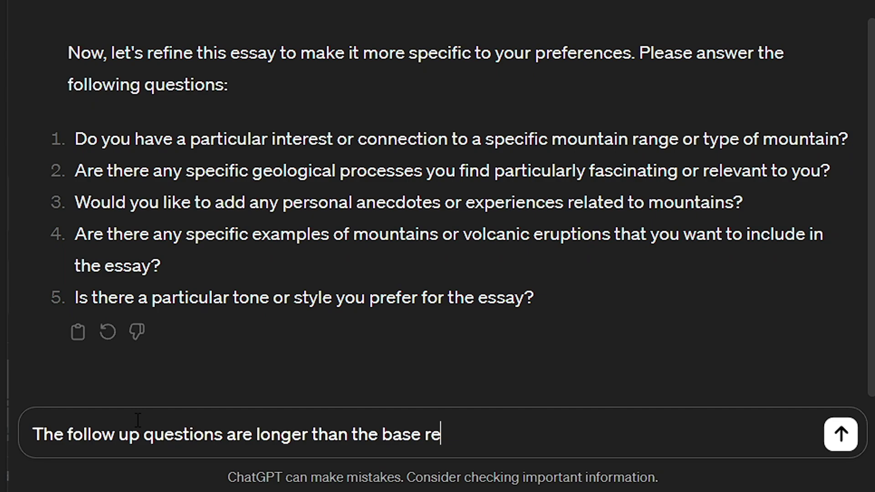
pyautogui.write("sponse's entire essay")
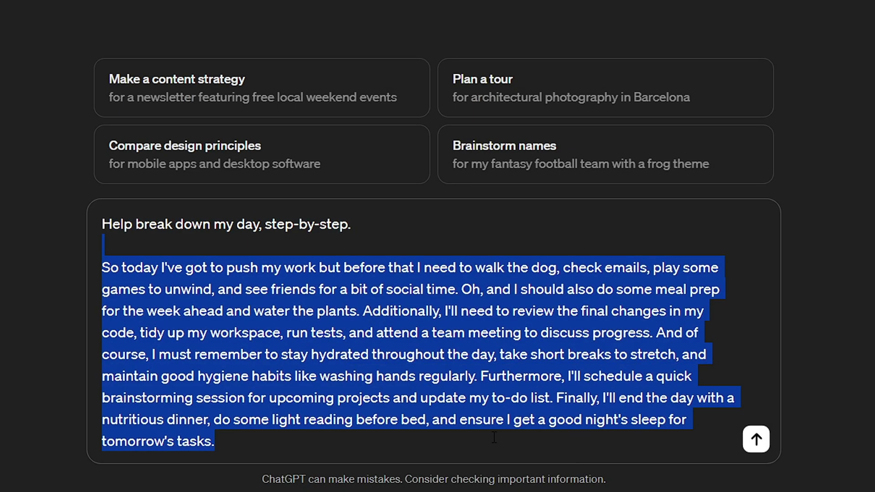
# Send the day-breakdown prompt and start a reply in the nested-loops chat.
pyautogui.click(624, 442)
pyautogui.click(756, 440)
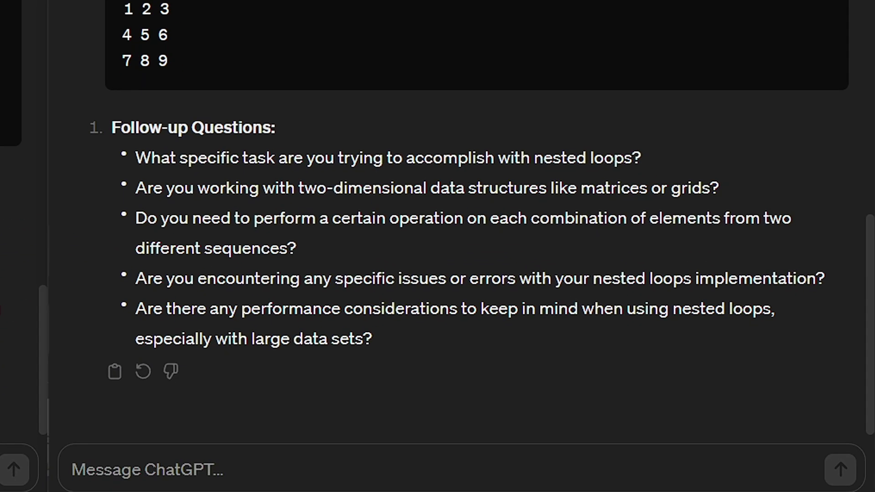
pyautogui.click(307, 462)
pyautogui.write('Much bett')
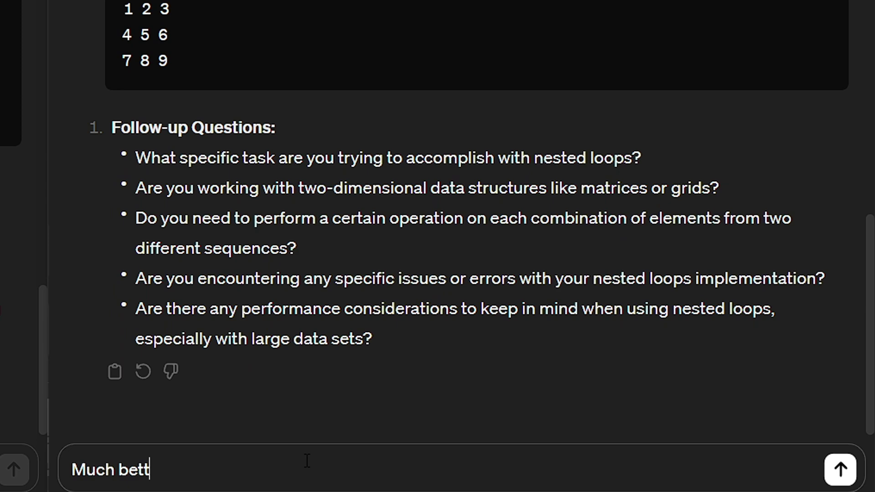
pyautogui.write('er way to finish off a ')
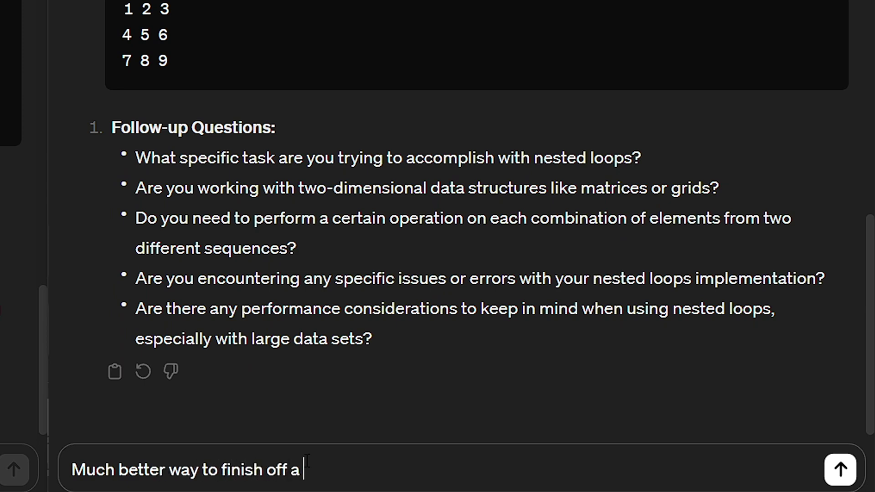
pyautogui.write('lesson')
pyautogui.write('!')
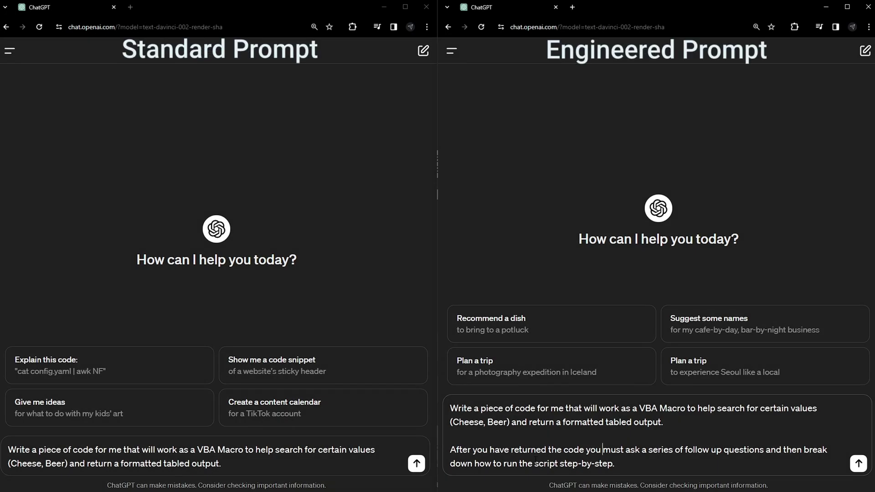
pyautogui.write('to ')
pyautogui.write('tailor the result')
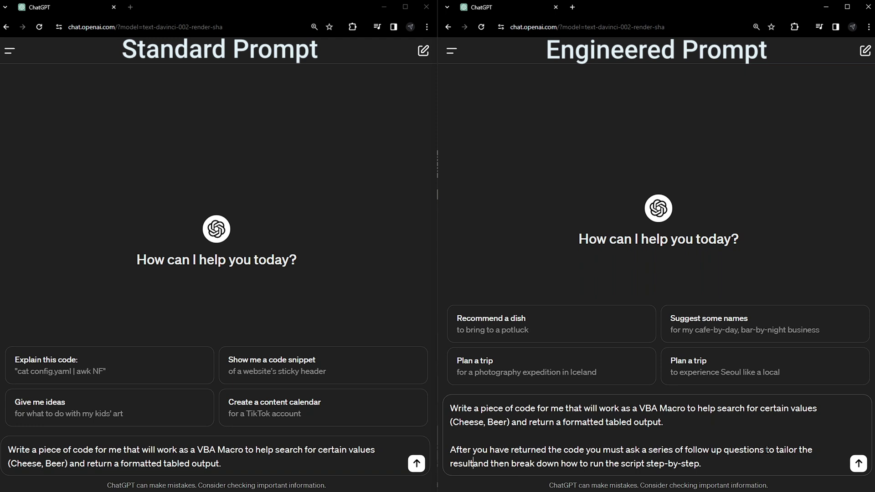
pyautogui.write('s')
# Send the VBA macro requests for searching Cheese and Beer.
pyautogui.press('Return')
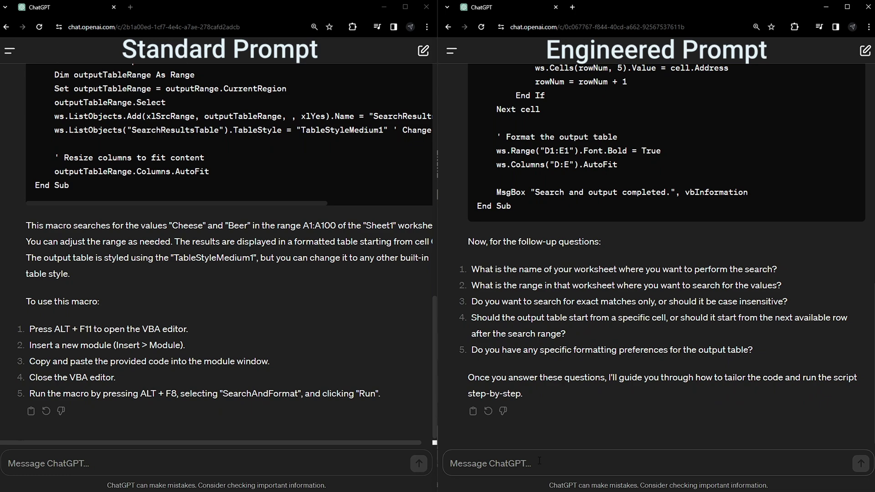
pyautogui.write('1.')
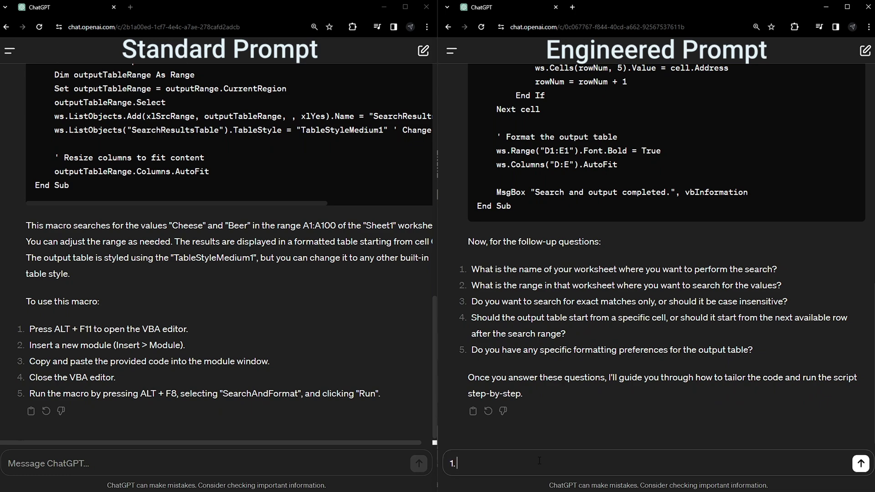
pyautogui.write(' Worksheet.')
# Send five answers: case-insensitive search, thick borders, coloured fonts and coloured header backgrounds.
pyautogui.hotkey('shift', 'Return')
pyautogui.write('2. Unspecified.')
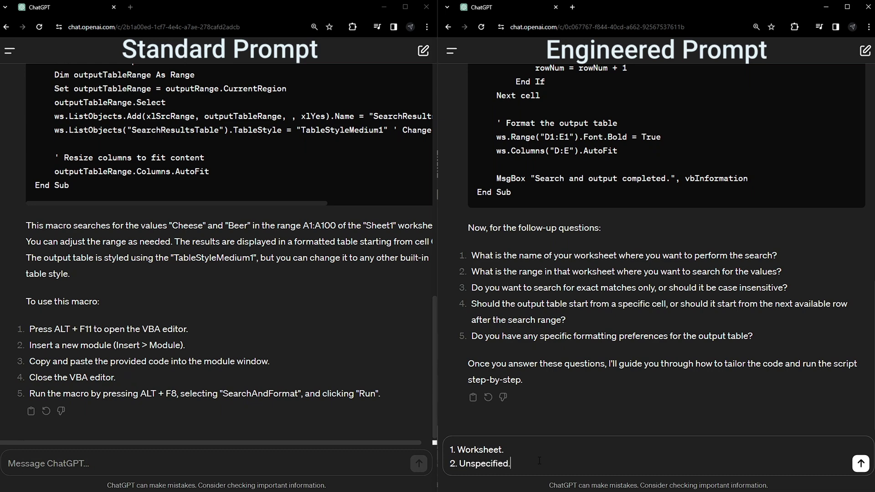
pyautogui.hotkey('shift', 'Return')
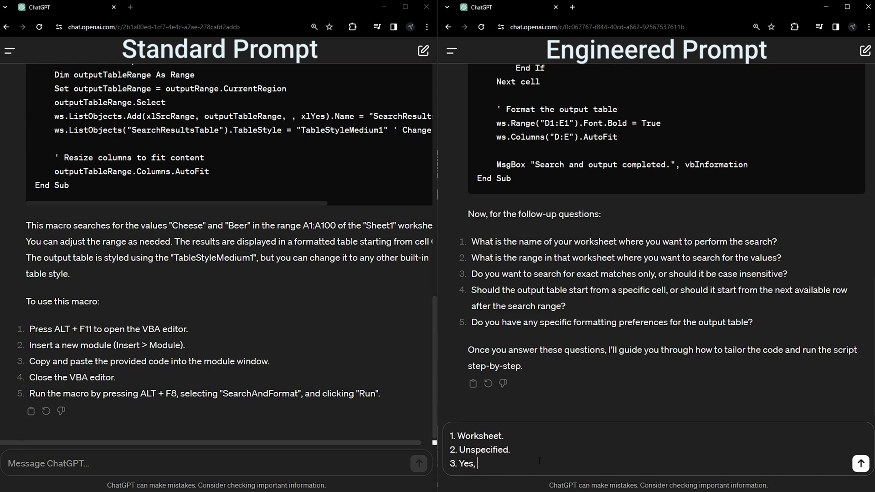
pyautogui.hotkey('shift', 'Return')
pyautogui.write('Make it case insensitive.')
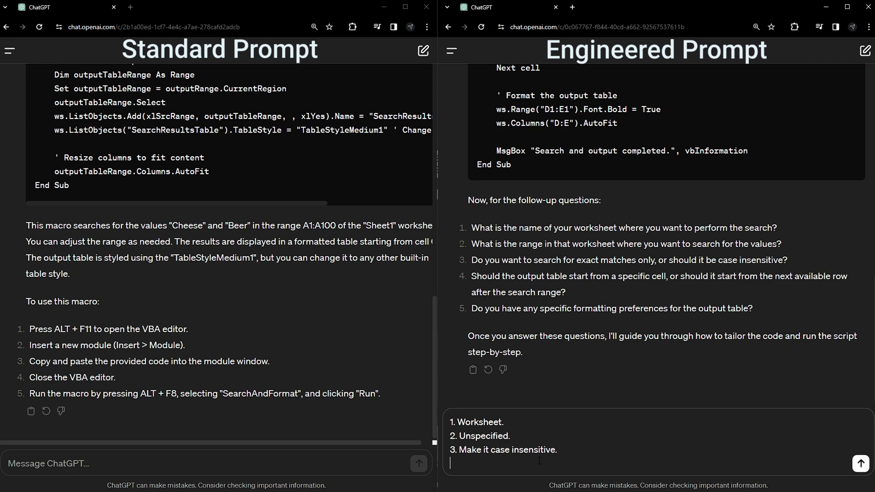
pyautogui.write('ext available.')
pyautogui.hotkey('shift', 'Return')
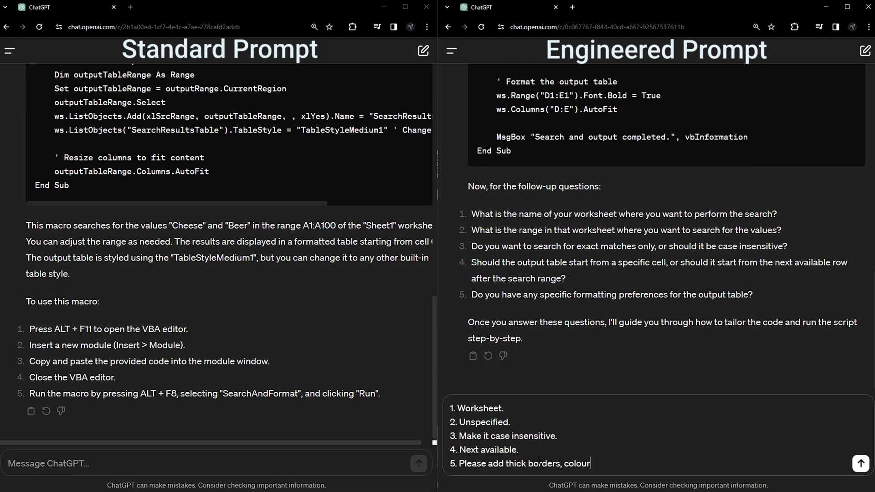
pyautogui.write('ed fonts, header areas')
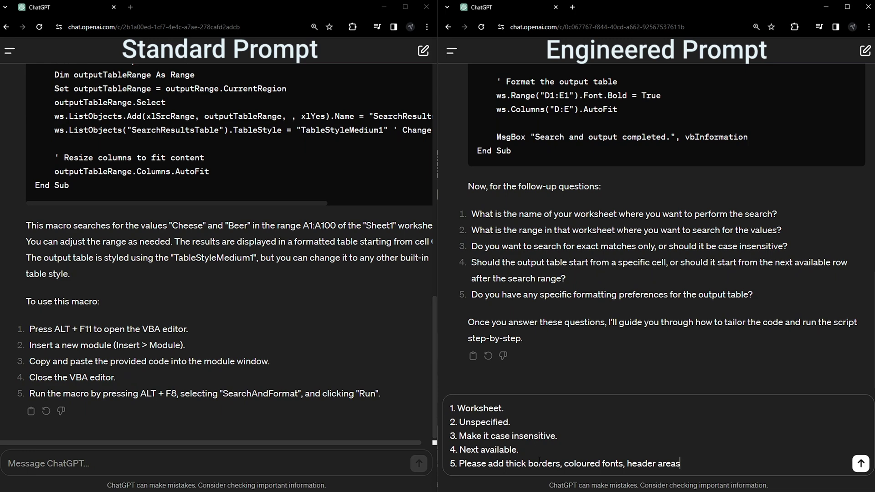
pyautogui.write(' with coloured background.')
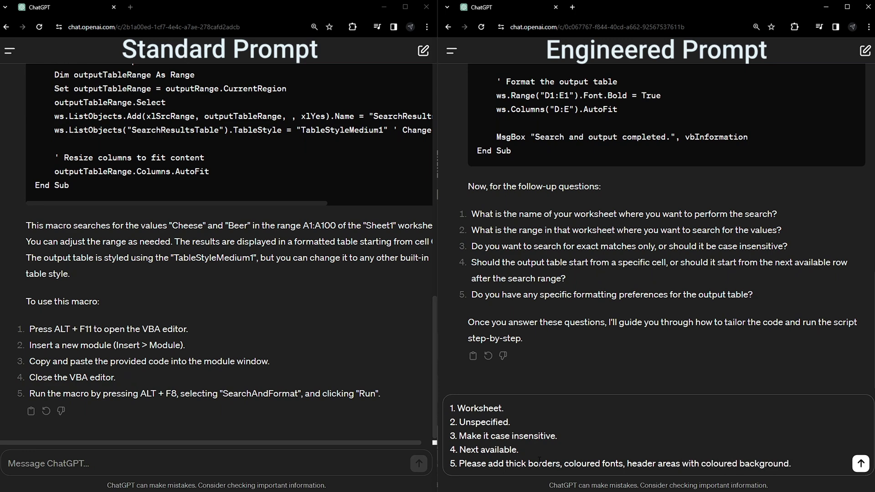
pyautogui.hotkey('shift', 'Return')
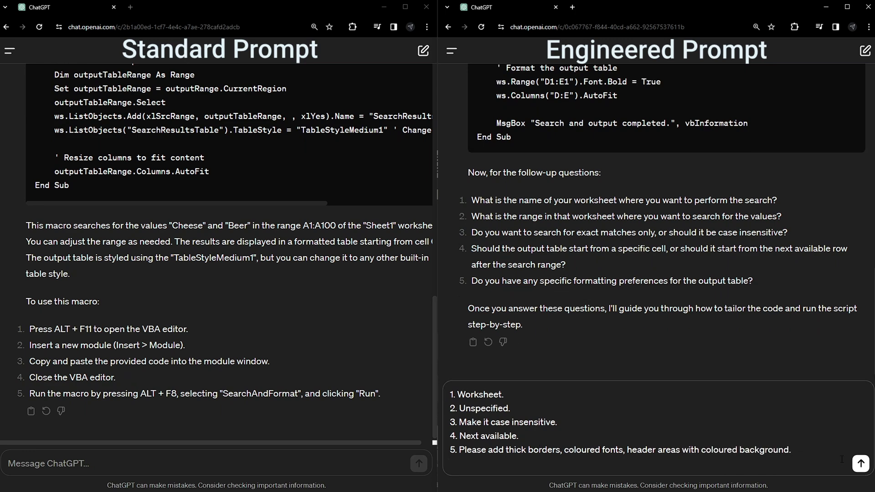
pyautogui.click(857, 466)
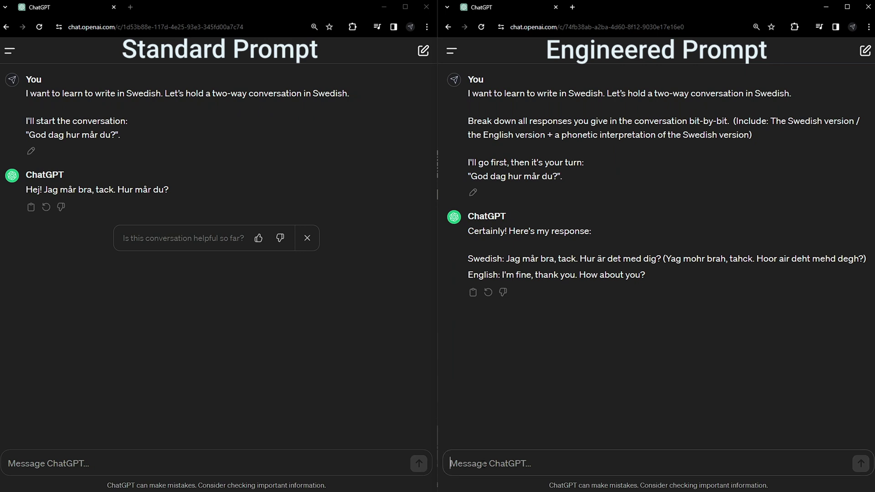
pyautogui.write('jag bra')
# Send 'jag bra' in the engineered chat, then in the standard chat.
pyautogui.press('Return')
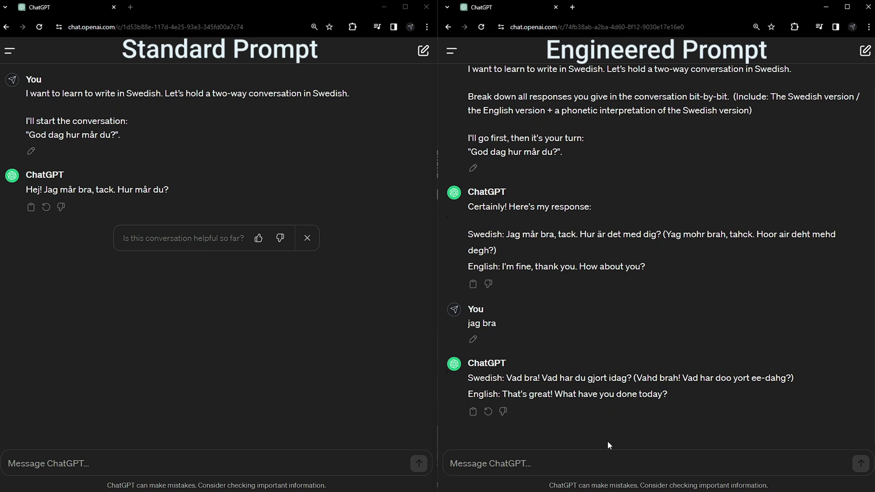
pyautogui.write('jag bra')
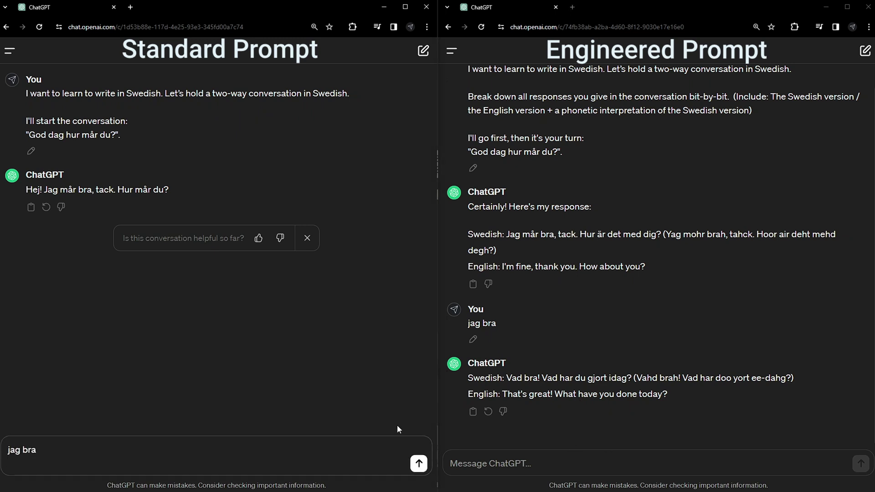
pyautogui.press('Return')
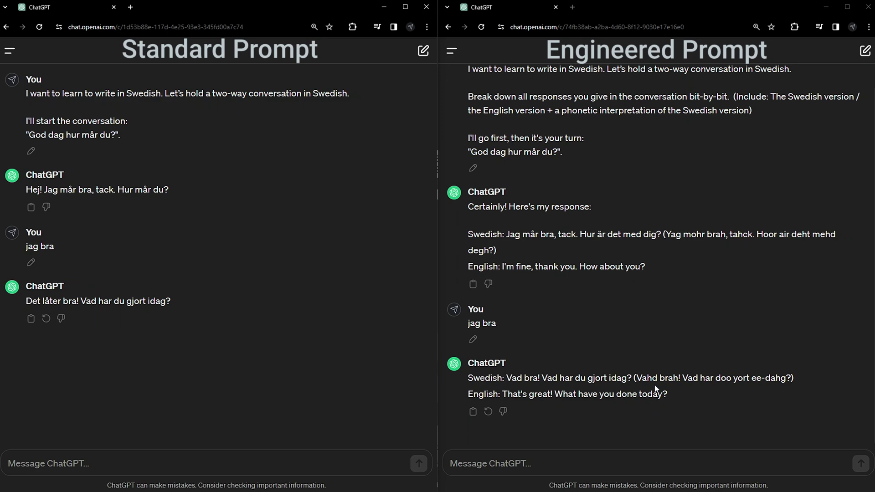